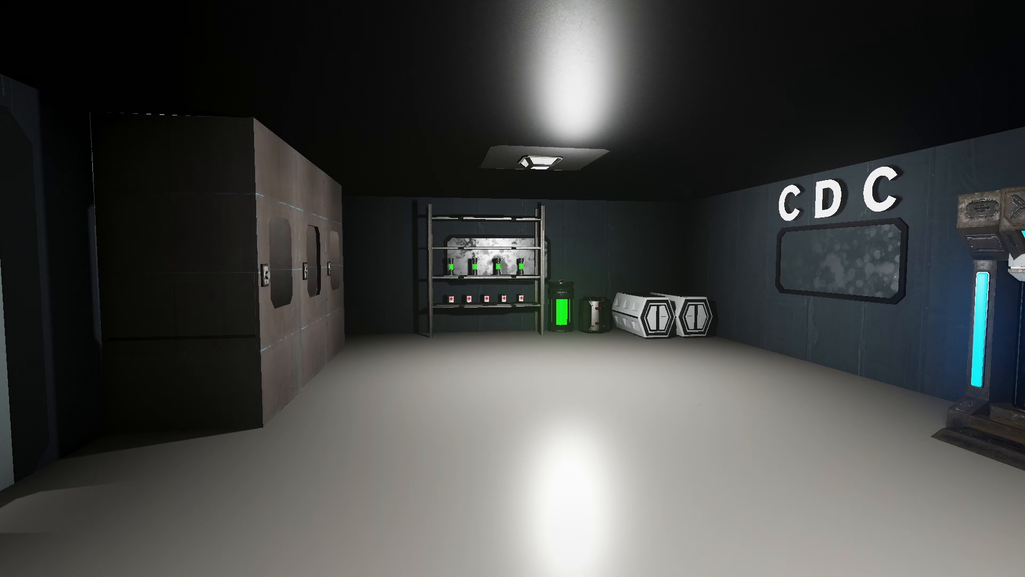
Step: In the test level, walk to the first rabbit chamber beside the door, turn its switch on and watch the rabbit's corpse
key("w")
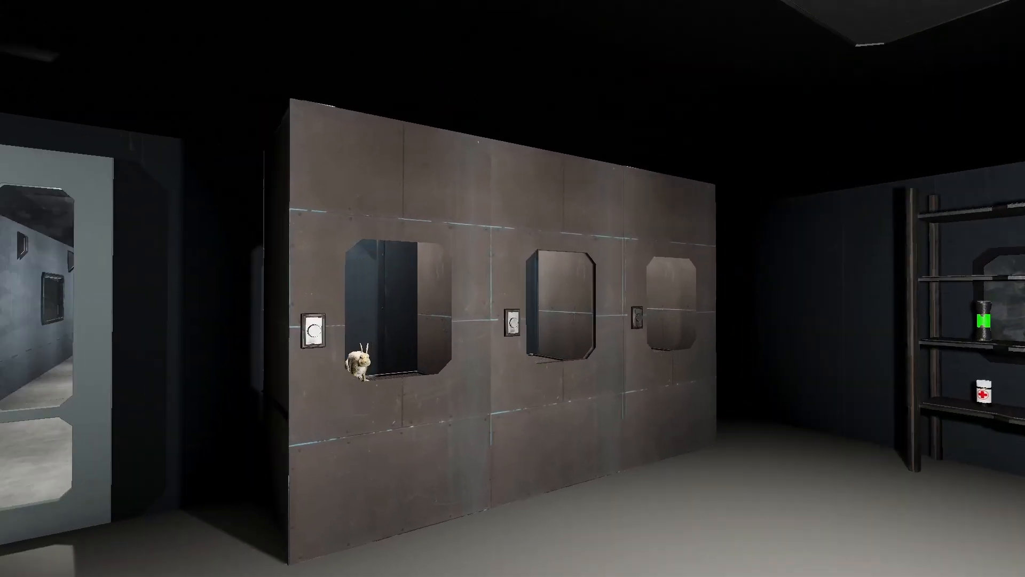
key("d")
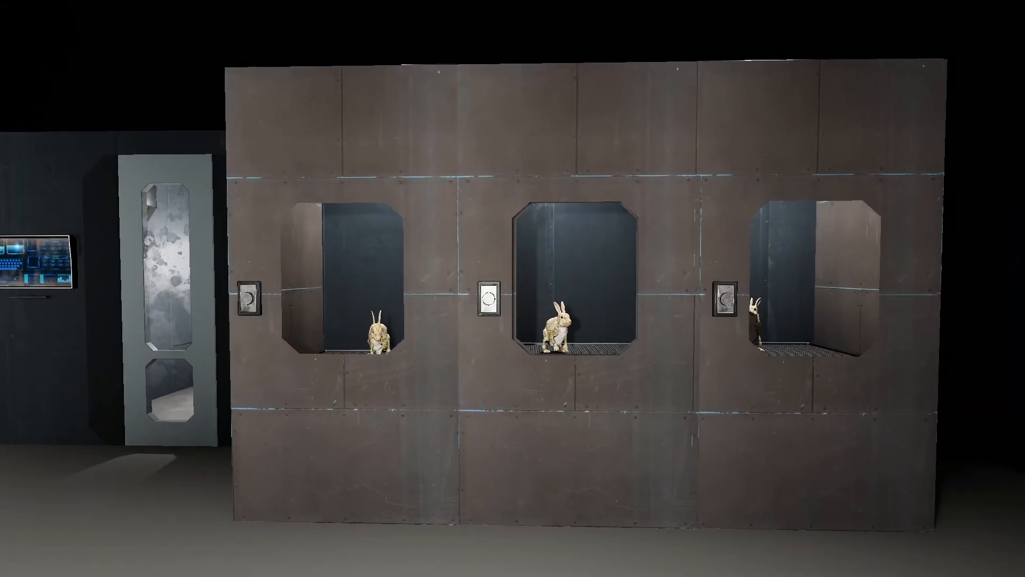
key("a")
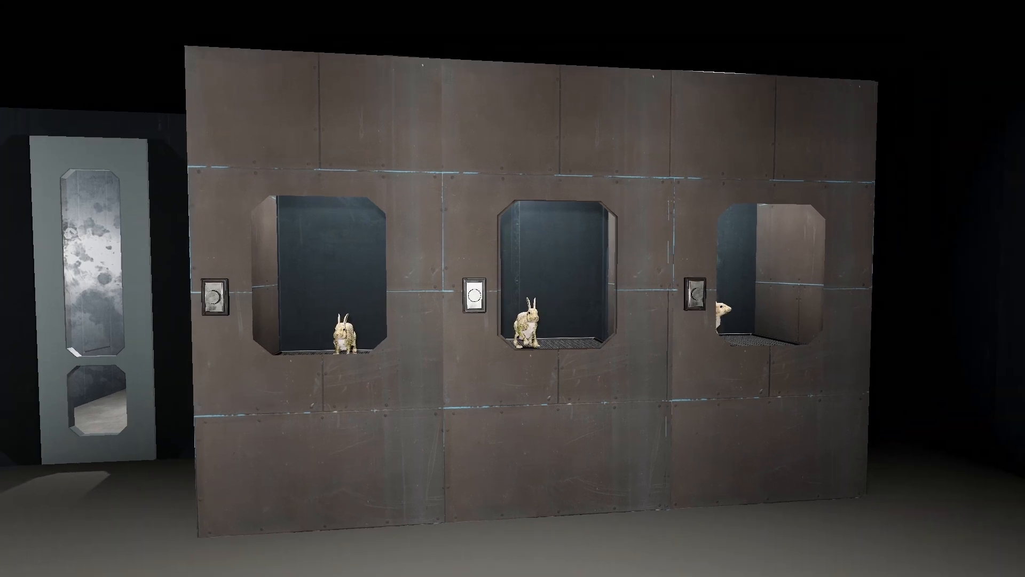
key("a")
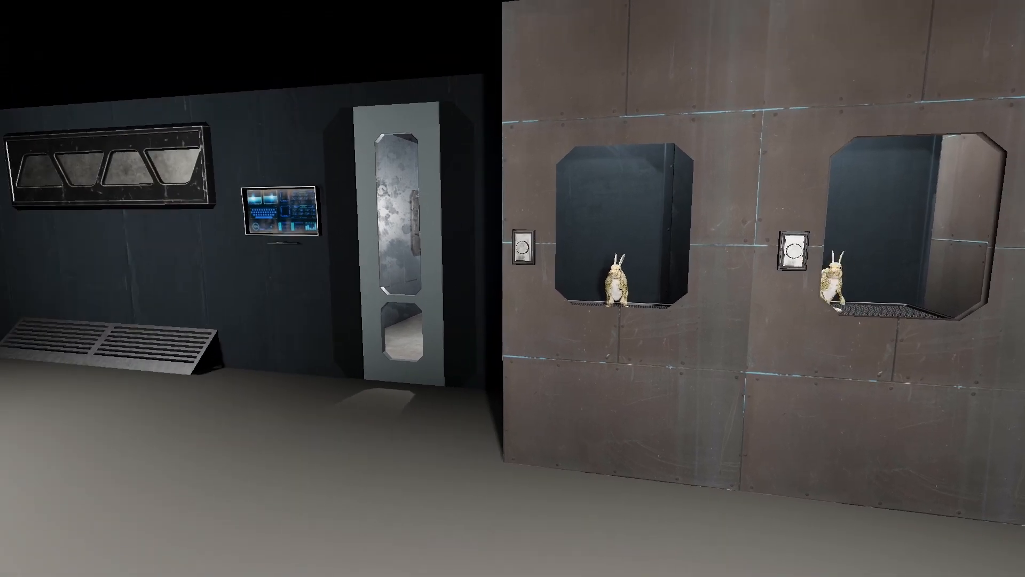
key("w")
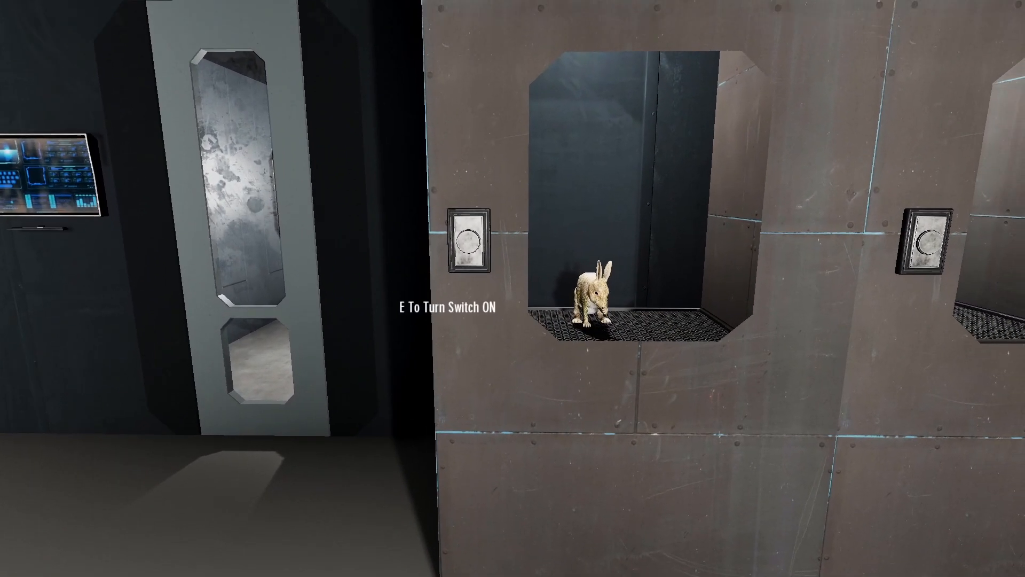
key("w")
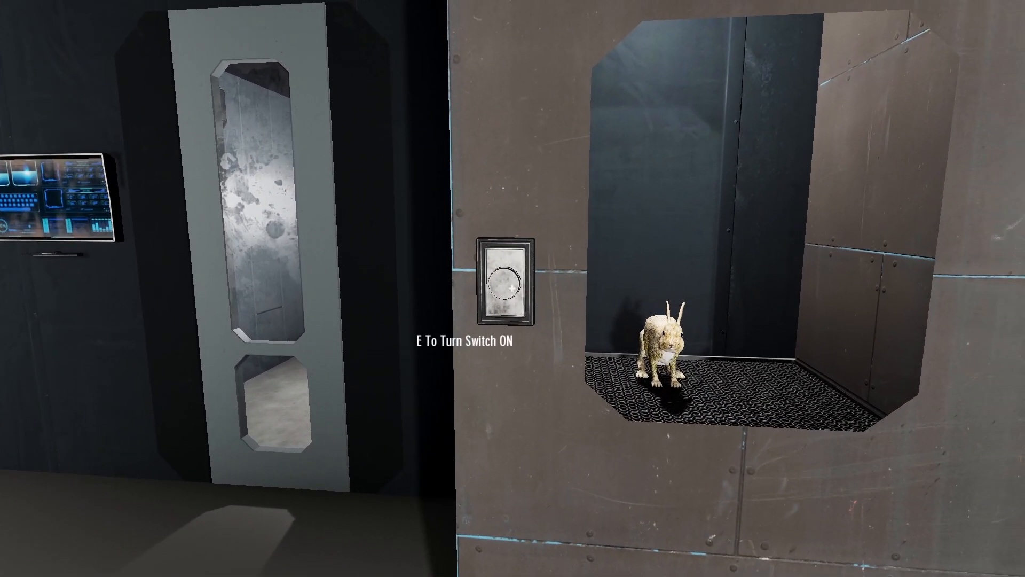
key("e")
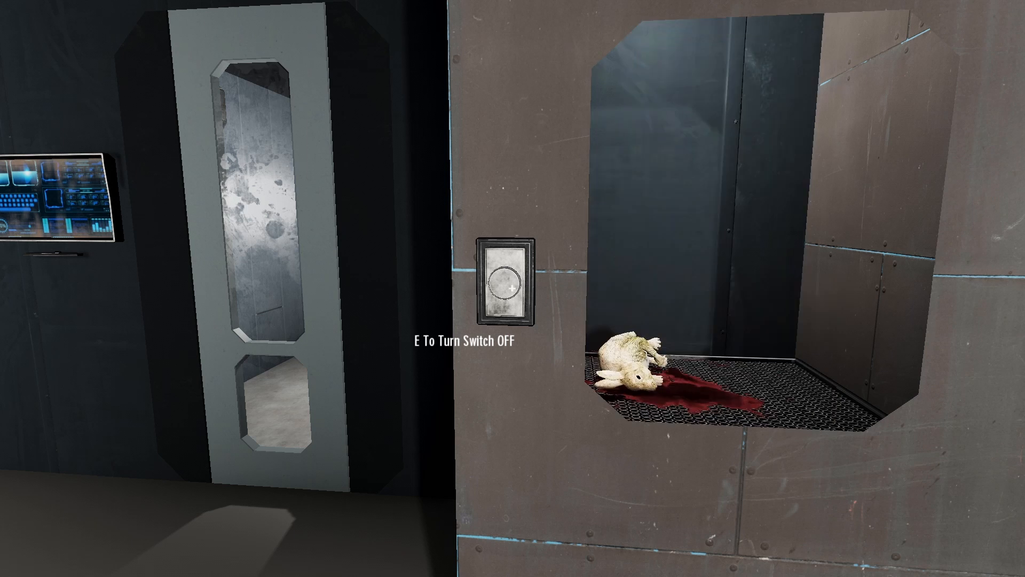
key("d")
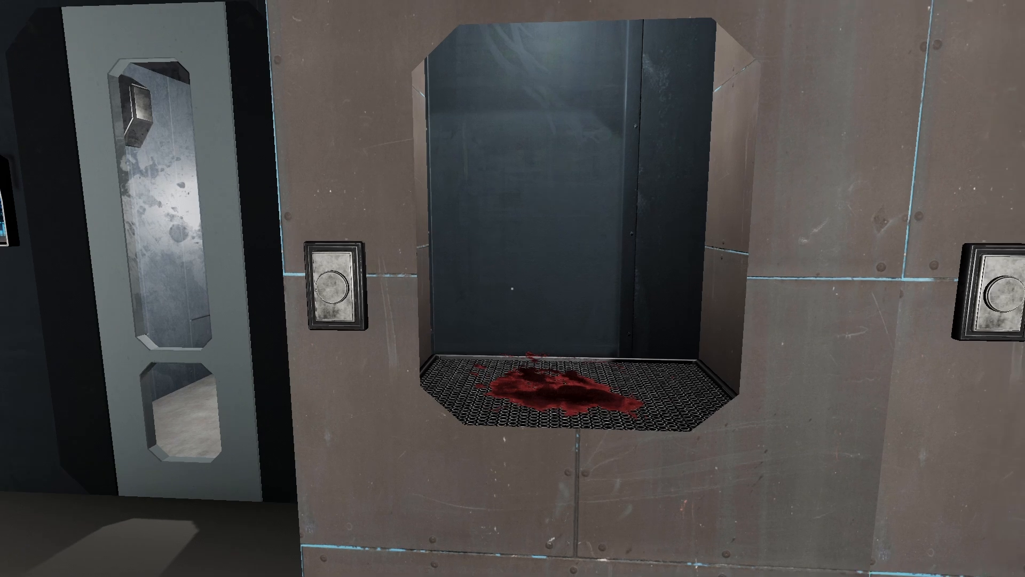
Step: Go to the middle rabbit chamber and toggle its switch to test the electric trap and the rabbit's corpse fading
key("s")
key("d")
key("w")
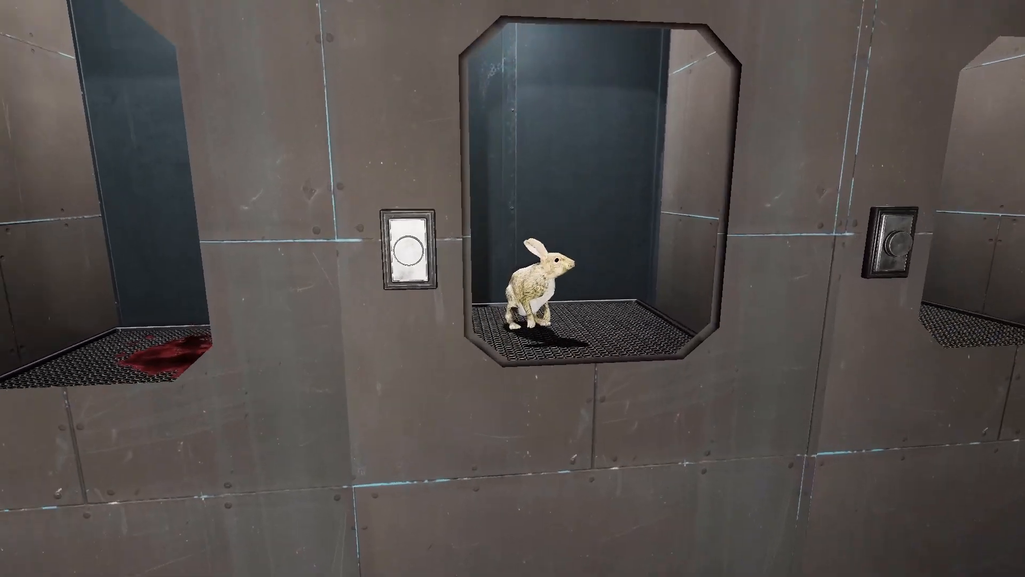
key("d")
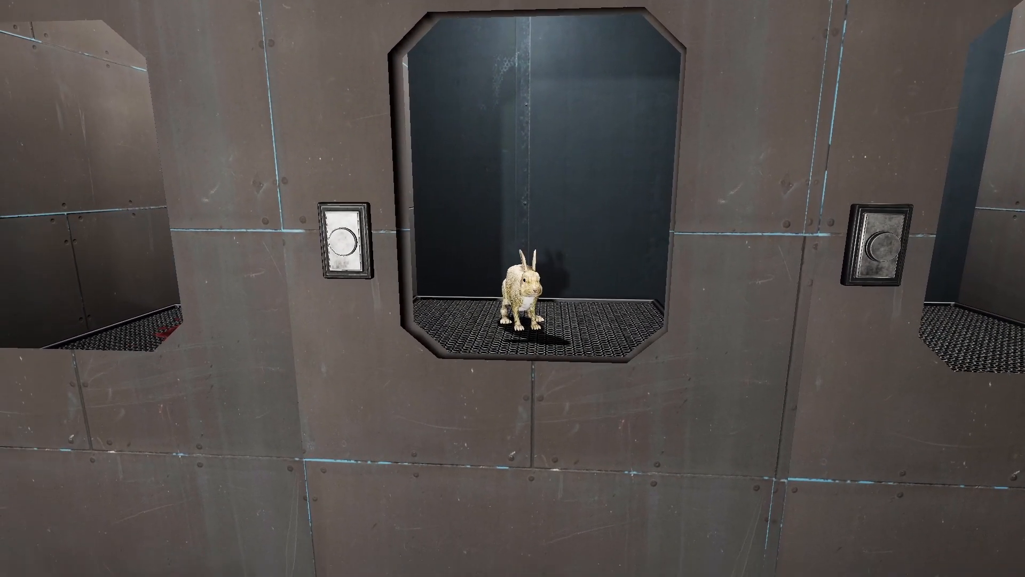
key("a")
key("d")
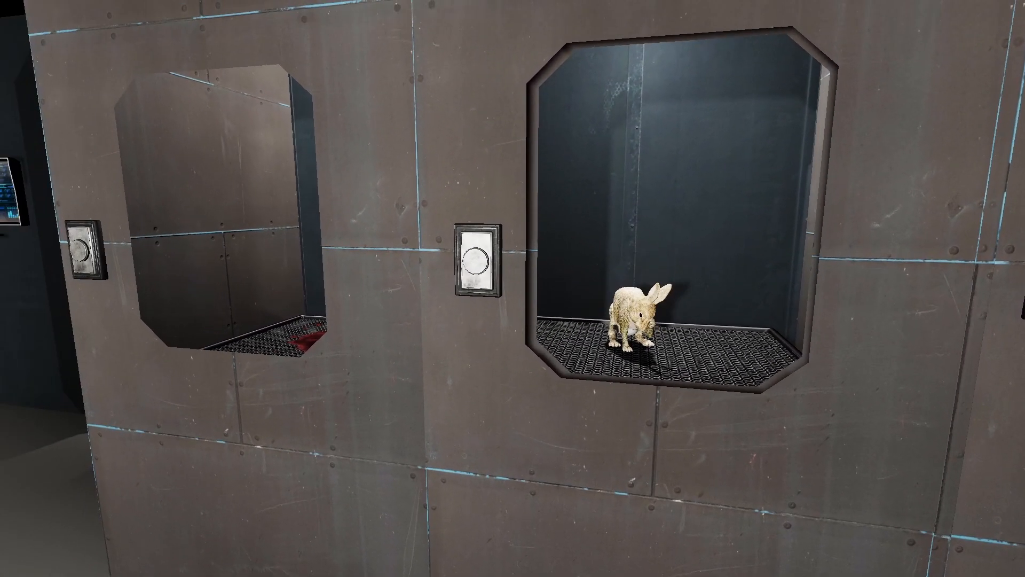
key("w")
key("a")
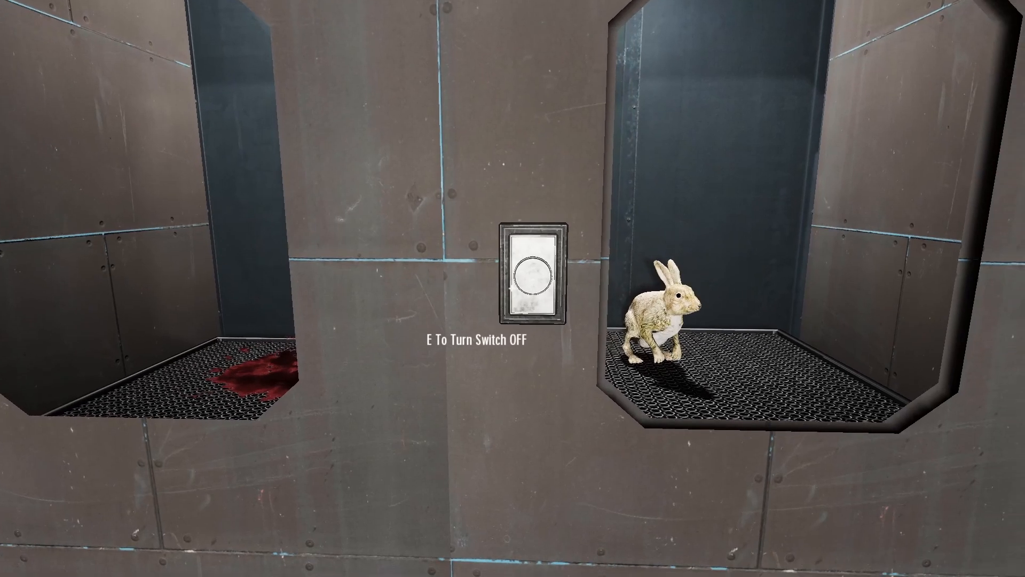
key("e")
key("d")
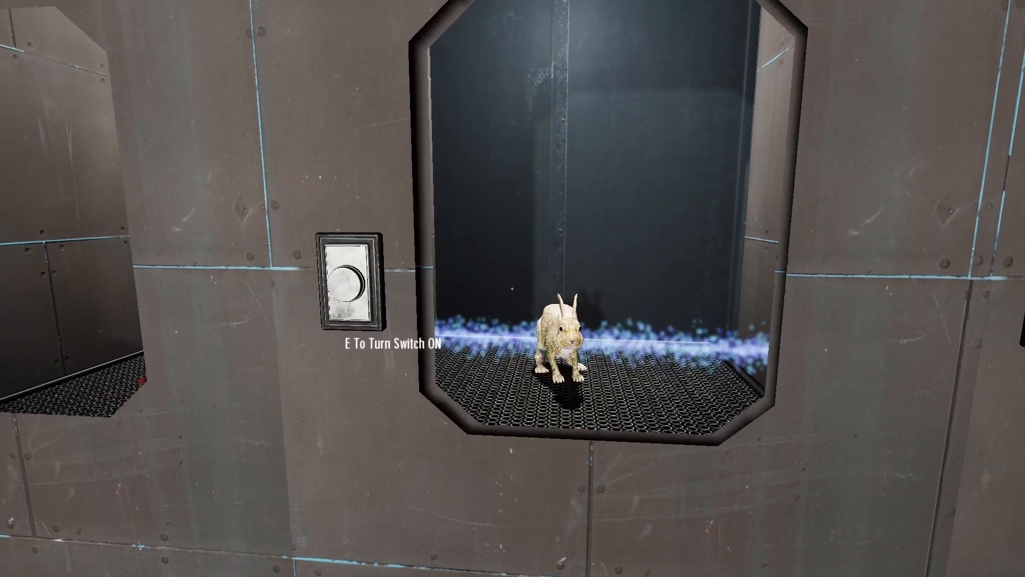
key("a")
key("e")
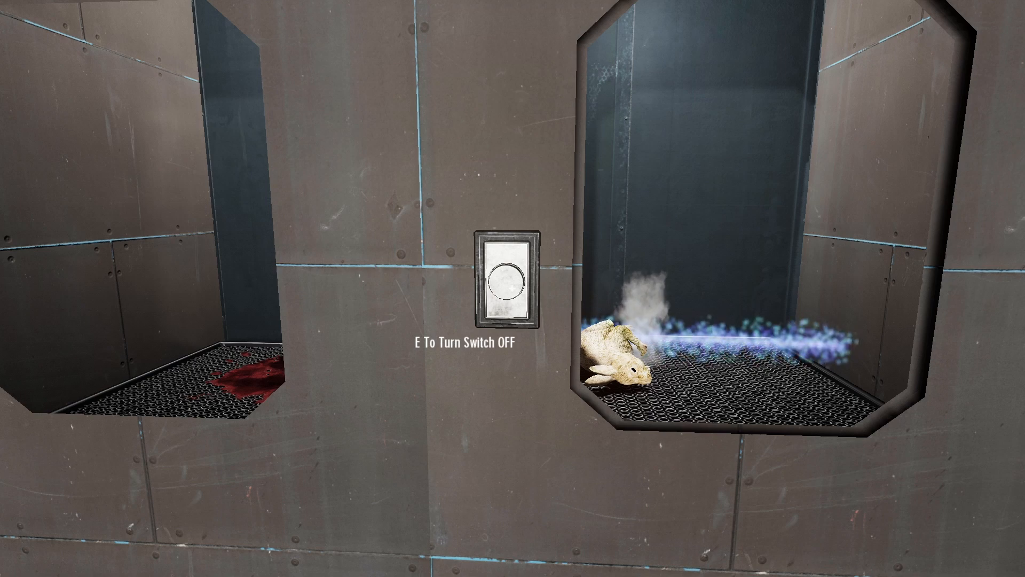
key("e")
Step: Go to the third rabbit chamber and operate its switch to test the gas trap and the rabbit's corpse fading
key("d")
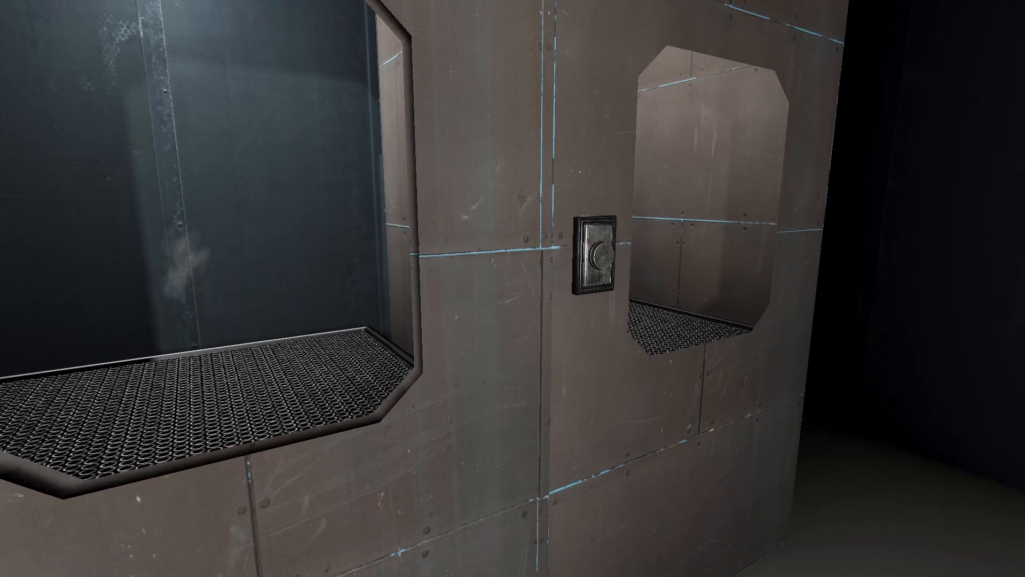
key("w")
key("d")
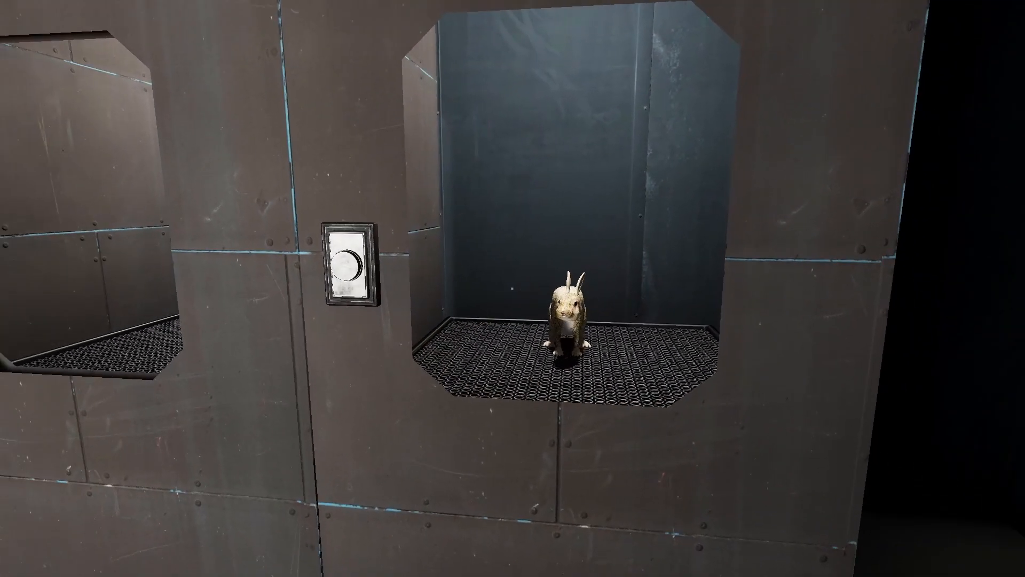
key("a")
key("w")
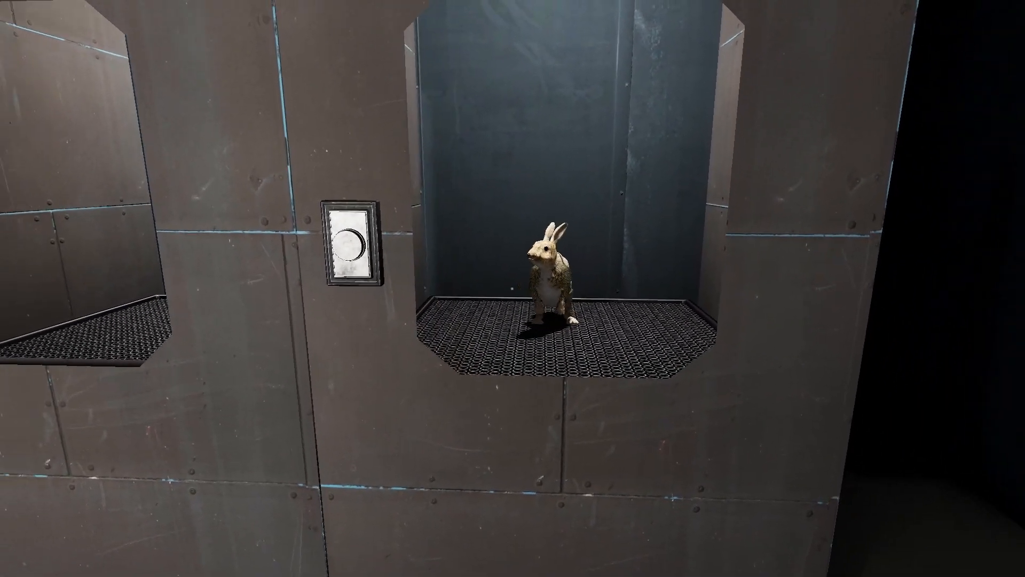
key("d")
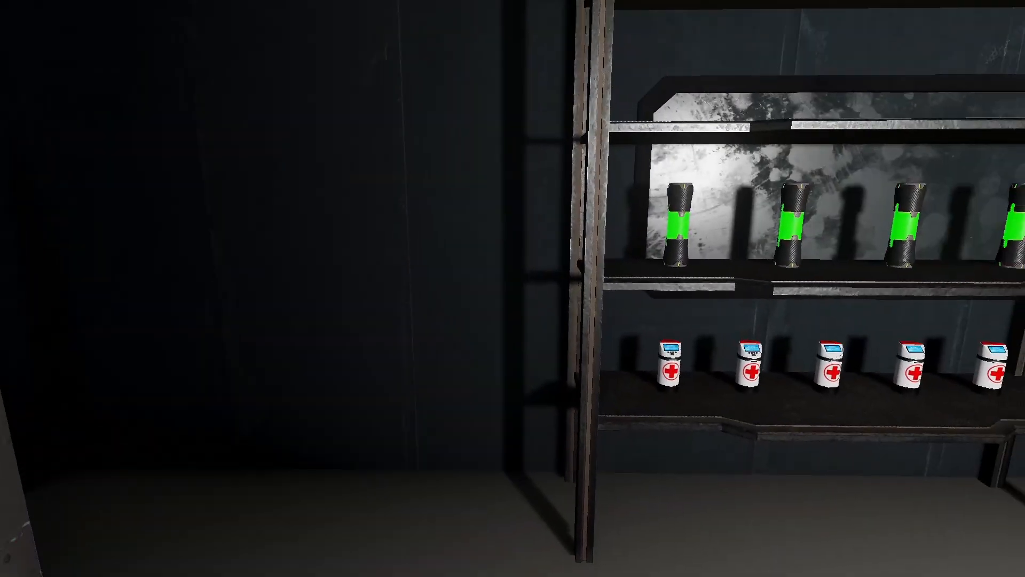
key("a")
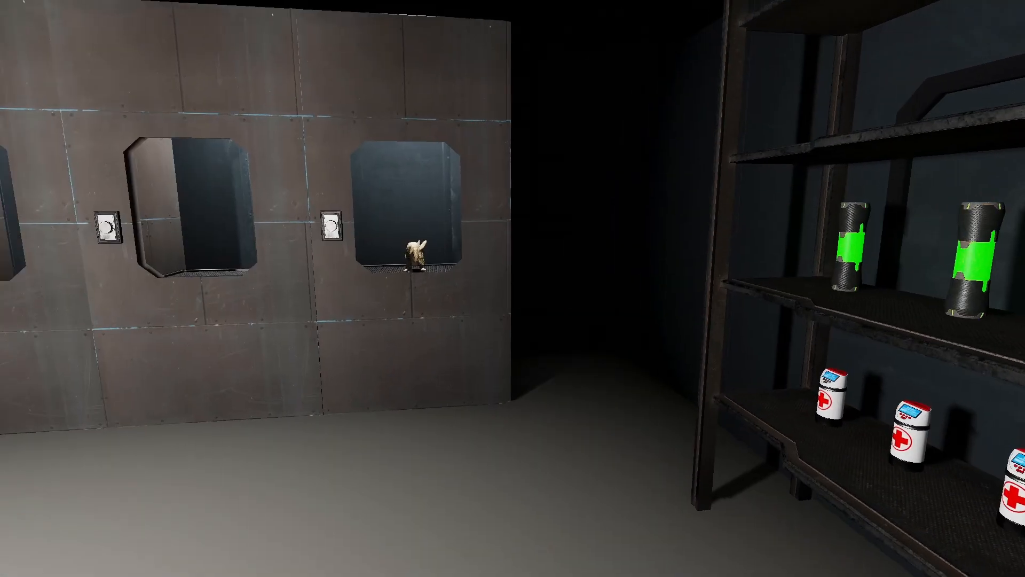
key("w")
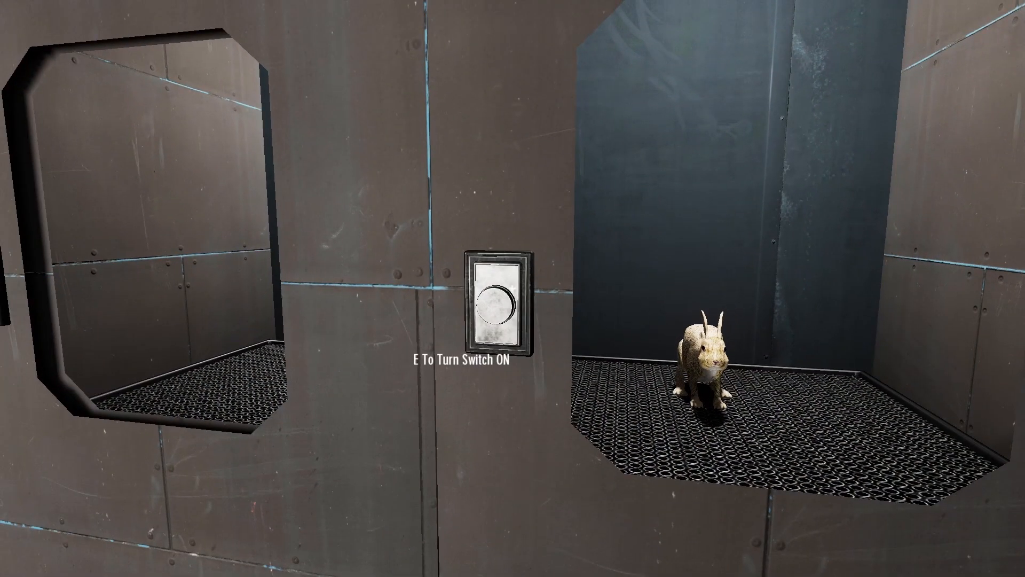
key("e")
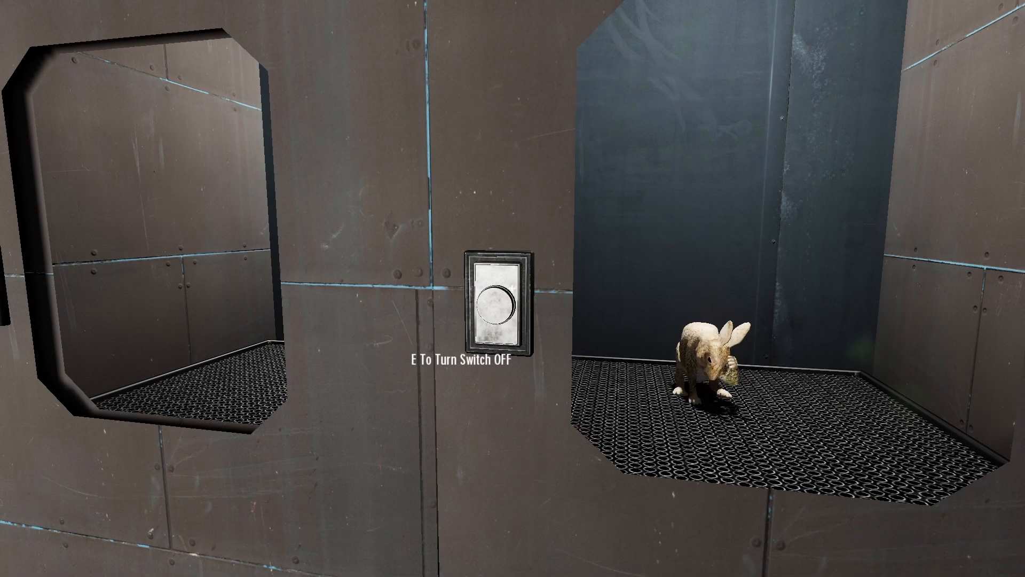
key("d")
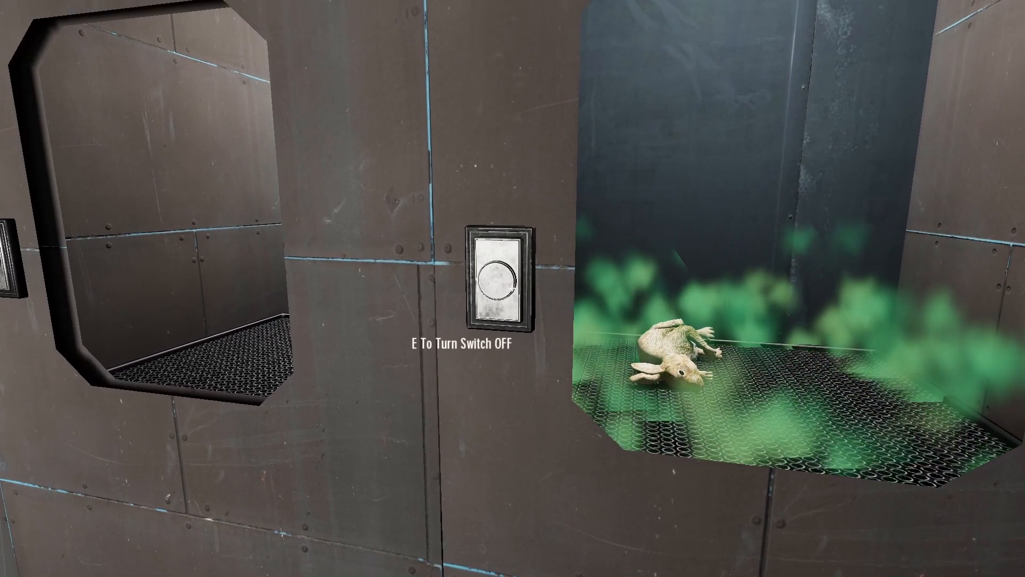
key("e")
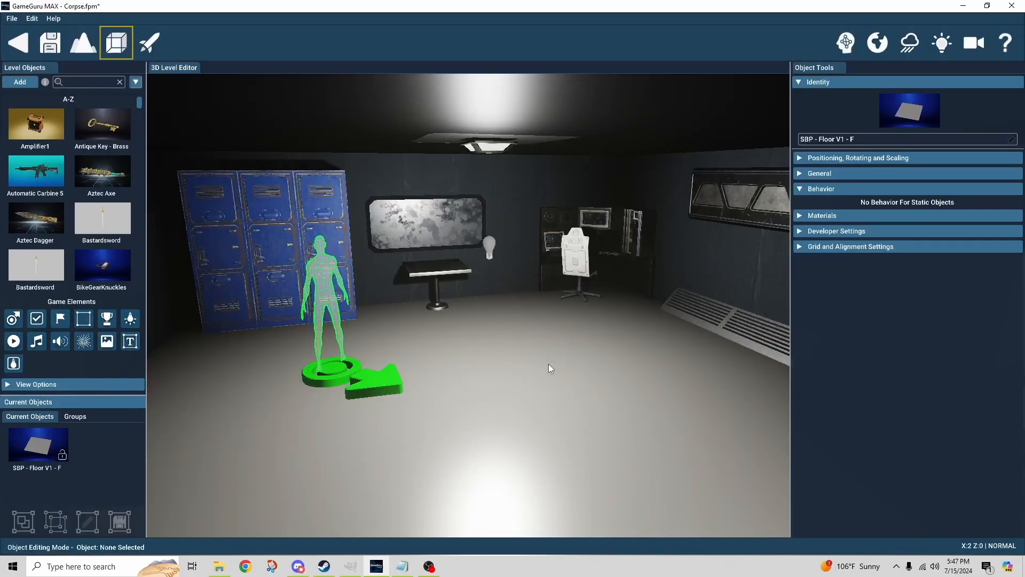
Step: In the level editor, examine the three rabbit chambers with their switches, blood decal and particle effects
left_click(549, 363)
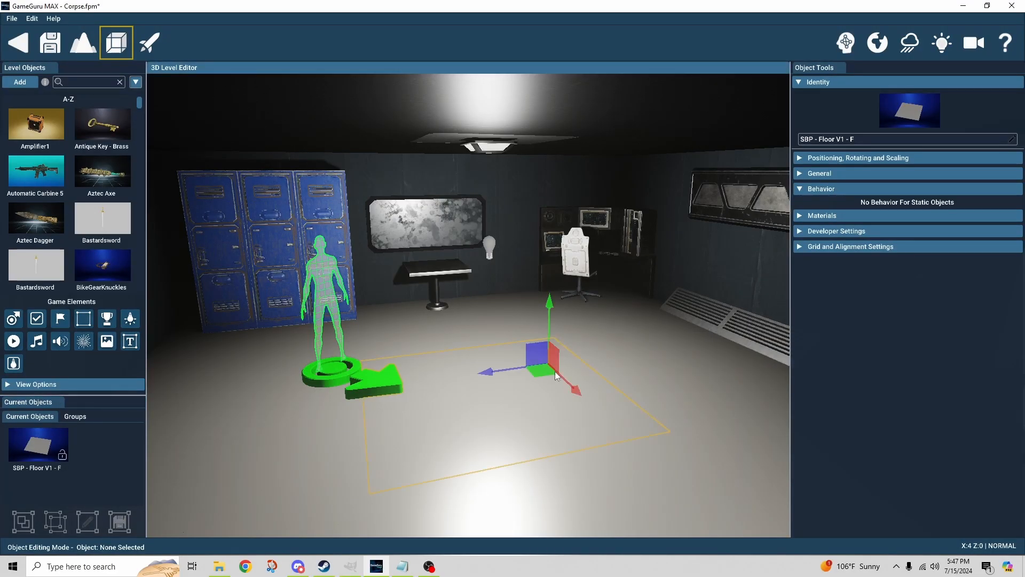
right_click_drag(555, 371, 550, 367)
key("d")
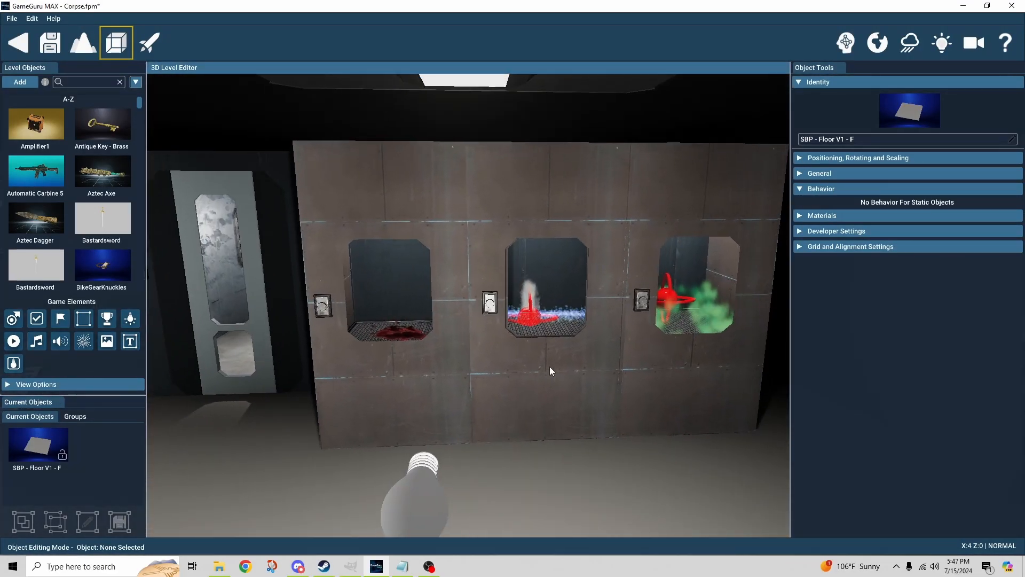
key("a")
mouse_move(552, 425)
right_mouse_down()
mouse_move(609, 427)
mouse_move(552, 433)
right_mouse_up()
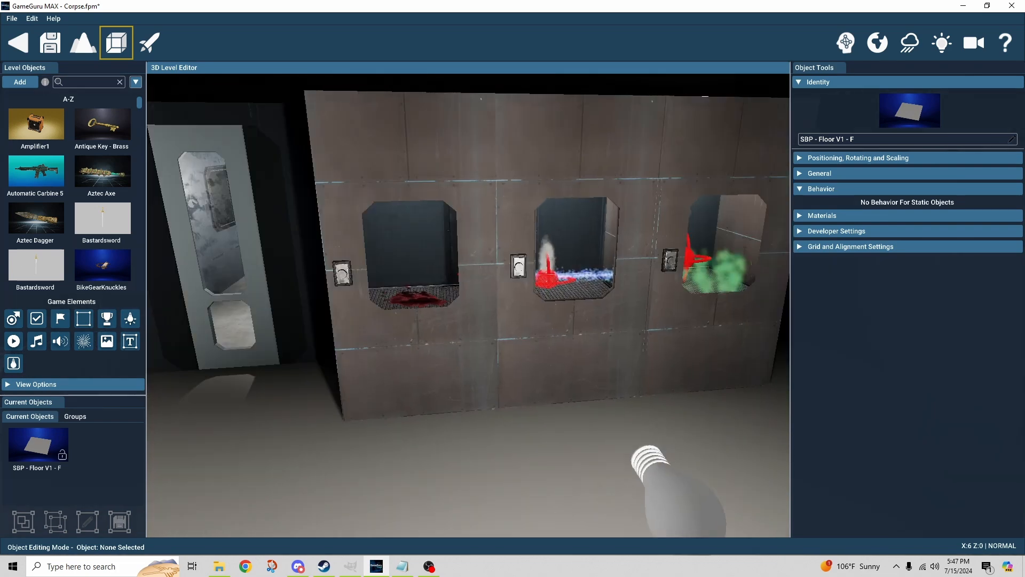
right_click_drag(555, 291, 536, 284)
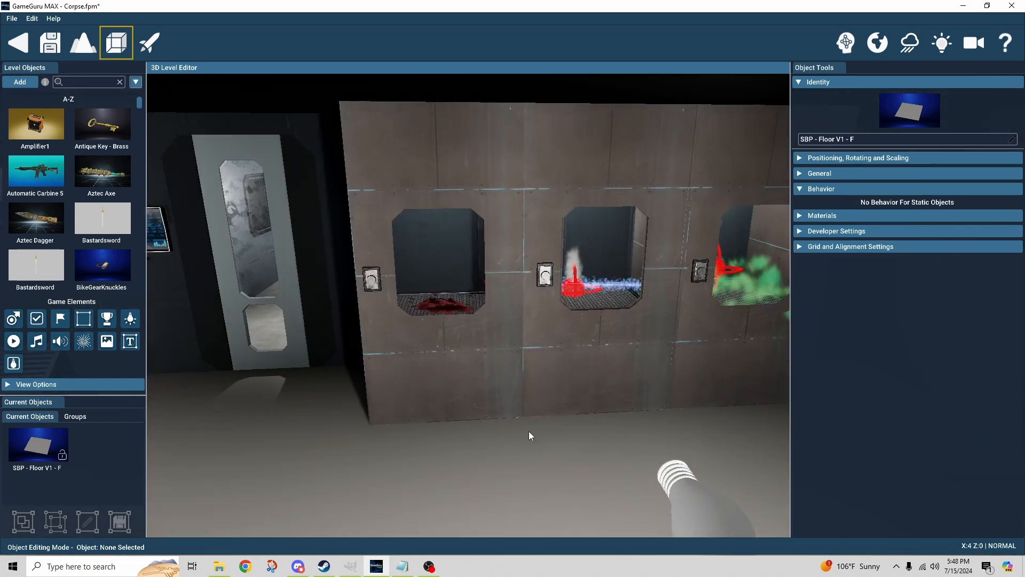
right_click_drag(529, 431, 508, 389)
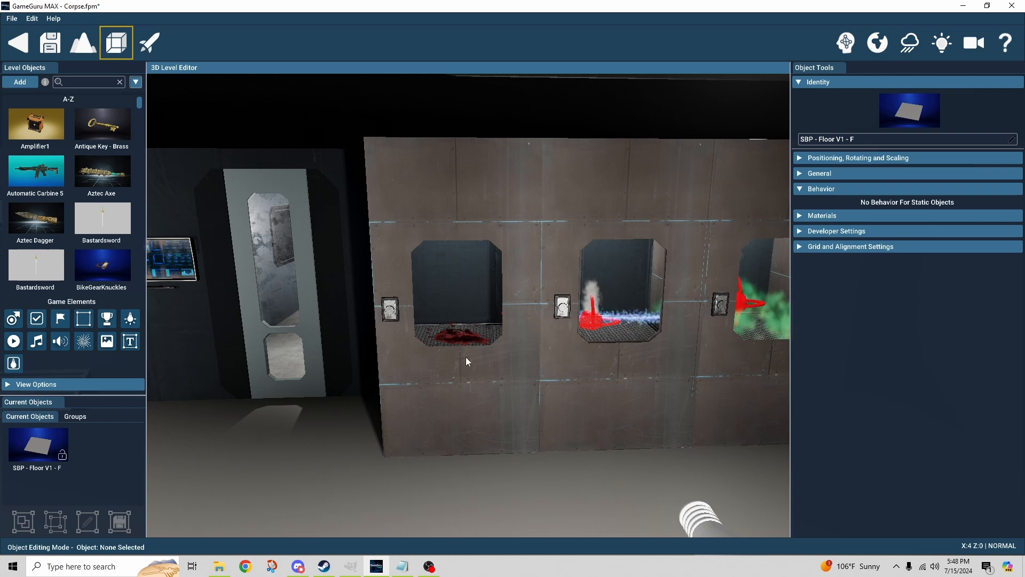
right_click_drag(480, 449, 484, 491)
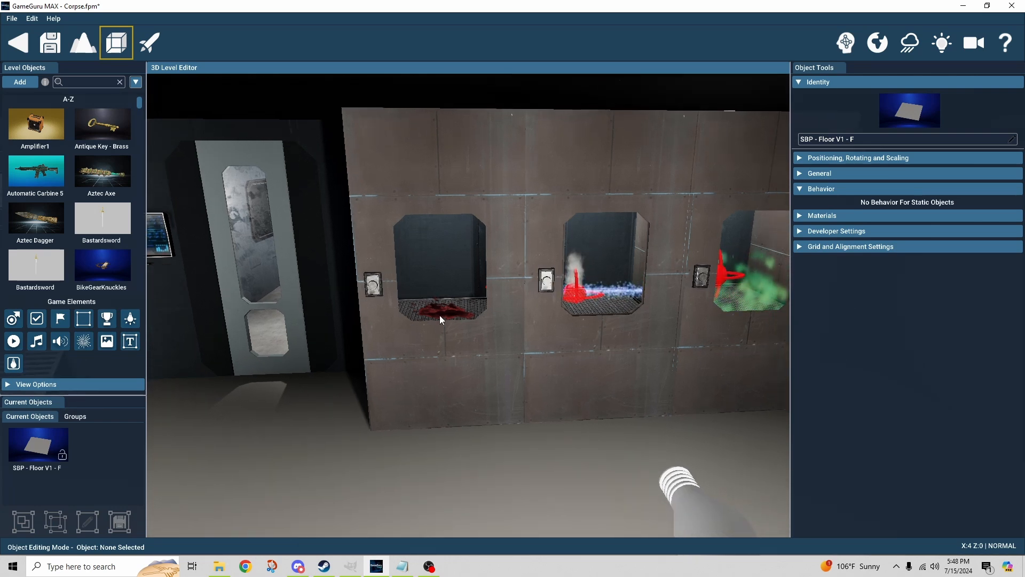
key("d")
right_click_drag(521, 345, 460, 332)
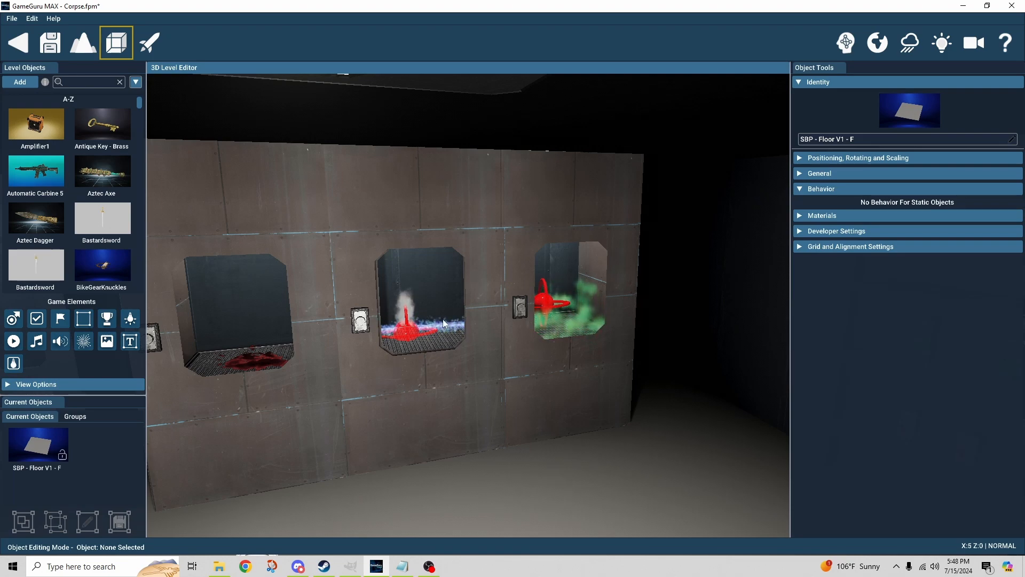
Step: Select the wall monitor beside the door to show its Corpse Fader behavior settings
key("a")
key("a")
right_click_drag(570, 478, 469, 338)
key("a")
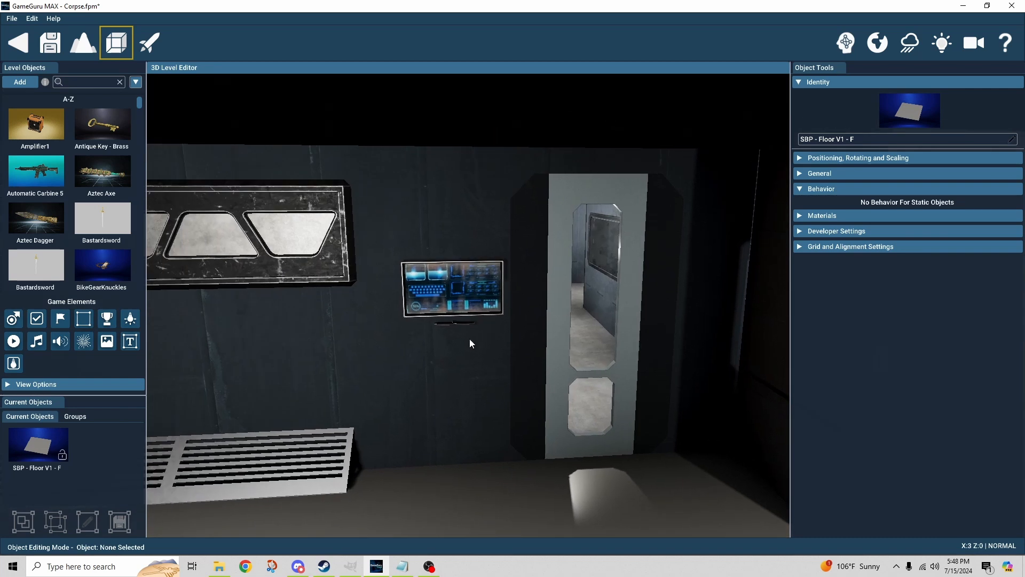
left_click(472, 316)
key("a")
right_click_drag(509, 410, 561, 414)
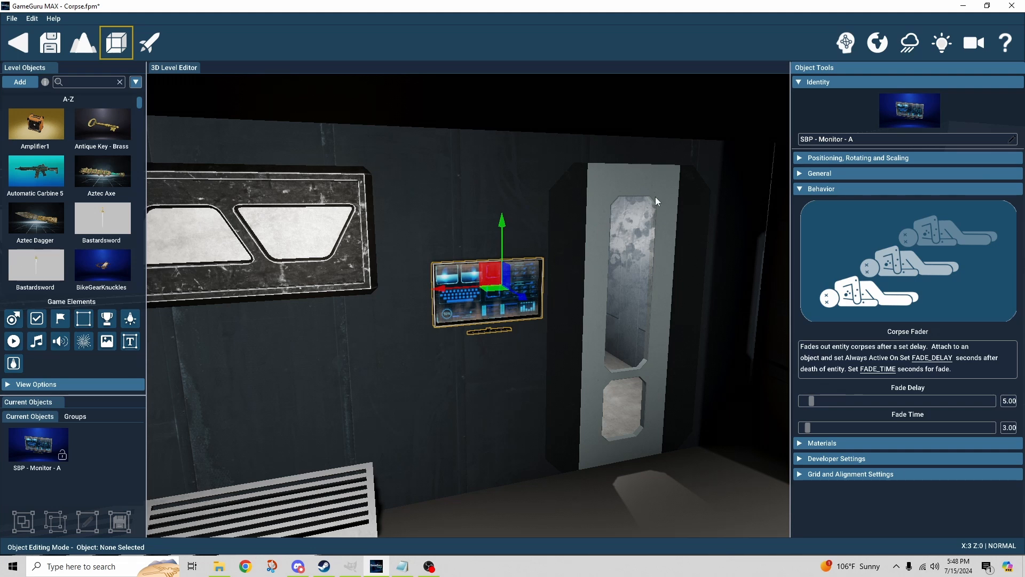
Step: Check the Always Active option in the monitor's general settings, and return to its Corpse Fader behavior settings
left_click(802, 175)
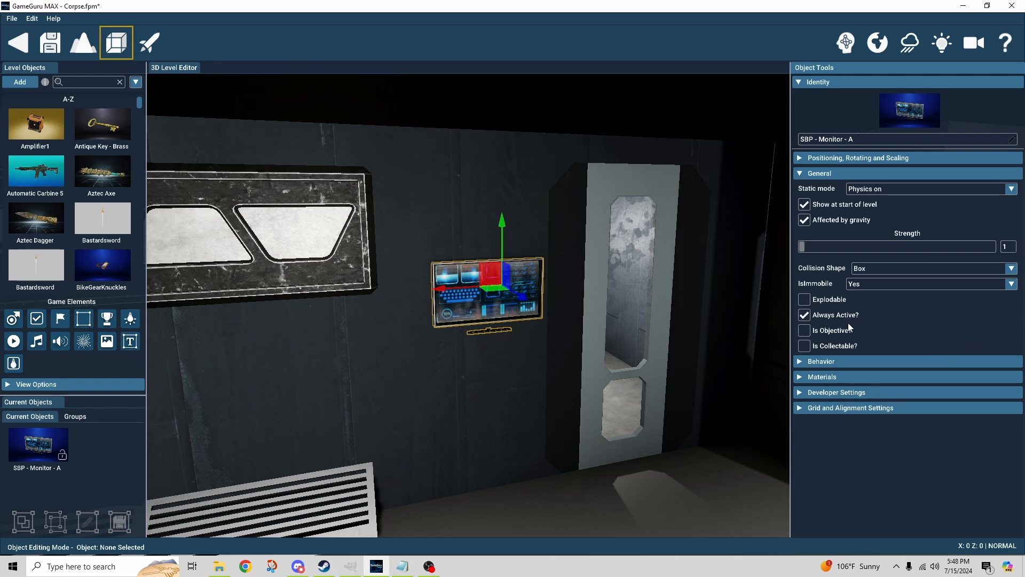
left_click(802, 174)
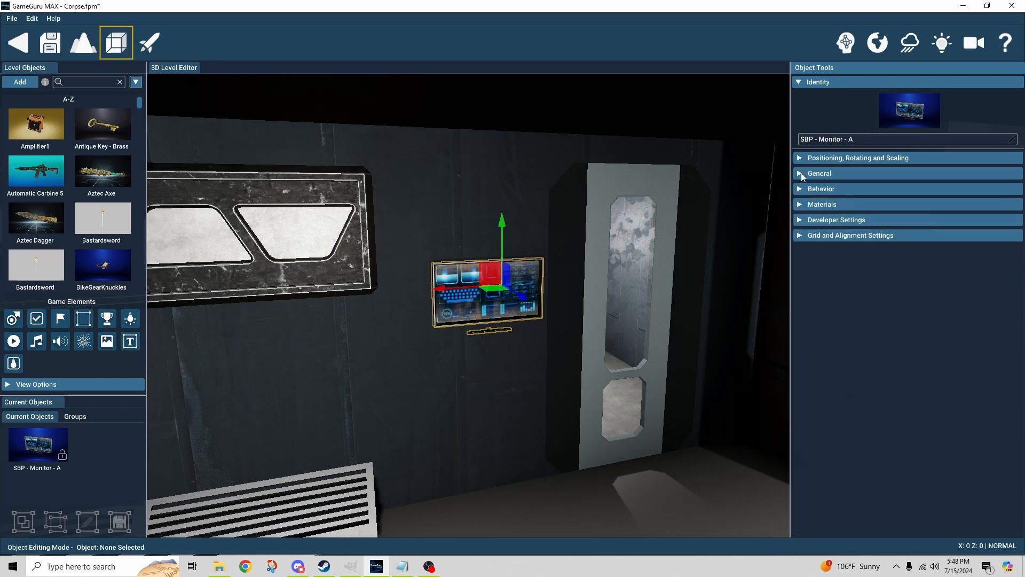
left_click(801, 191)
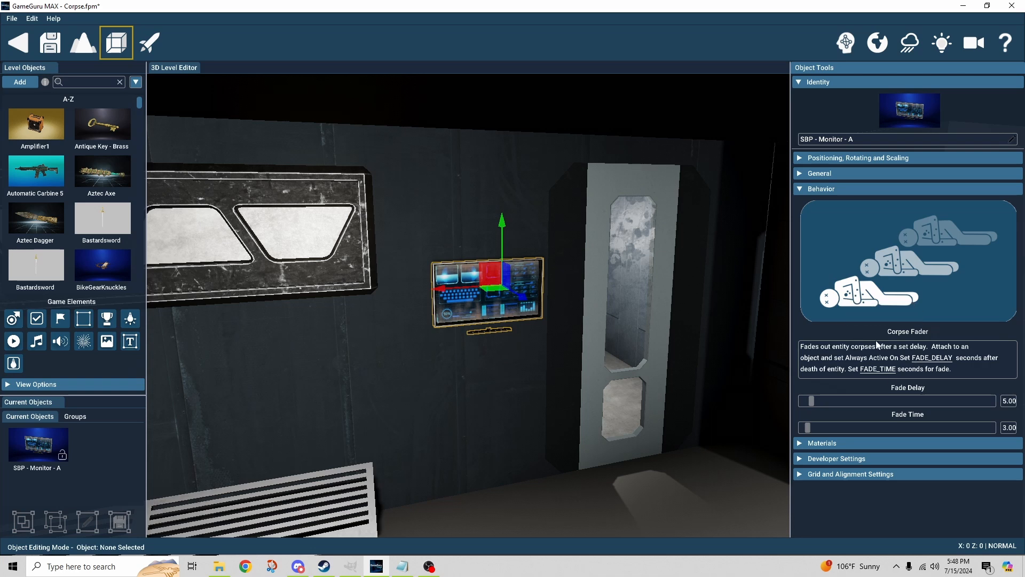